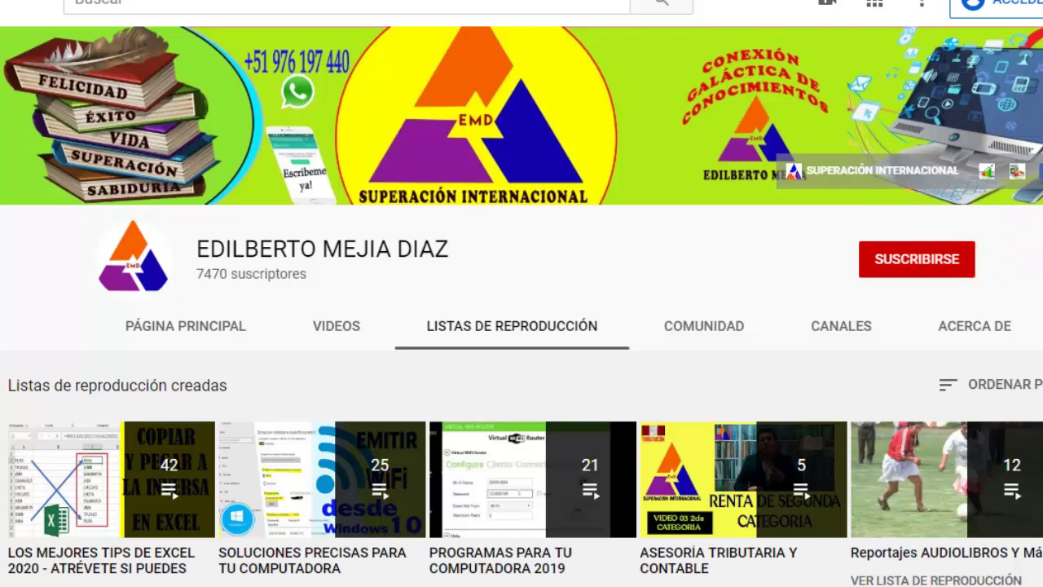
Step: In the Imágenes folder, create a new PowerPoint file named 'ABRIL 2020' and open it
scroll(996, 333, down, 2)
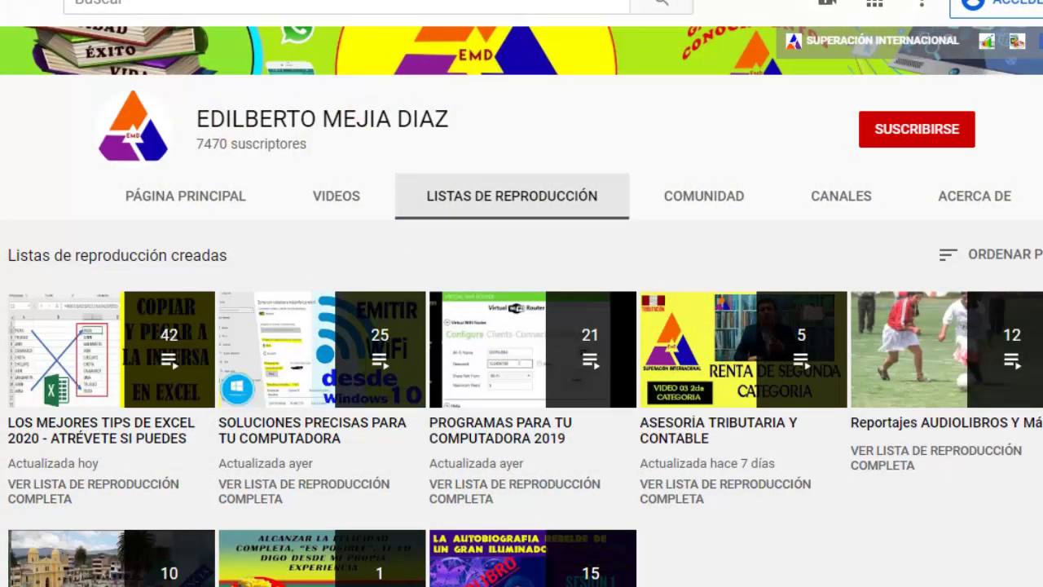
mouse_move(147, 583)
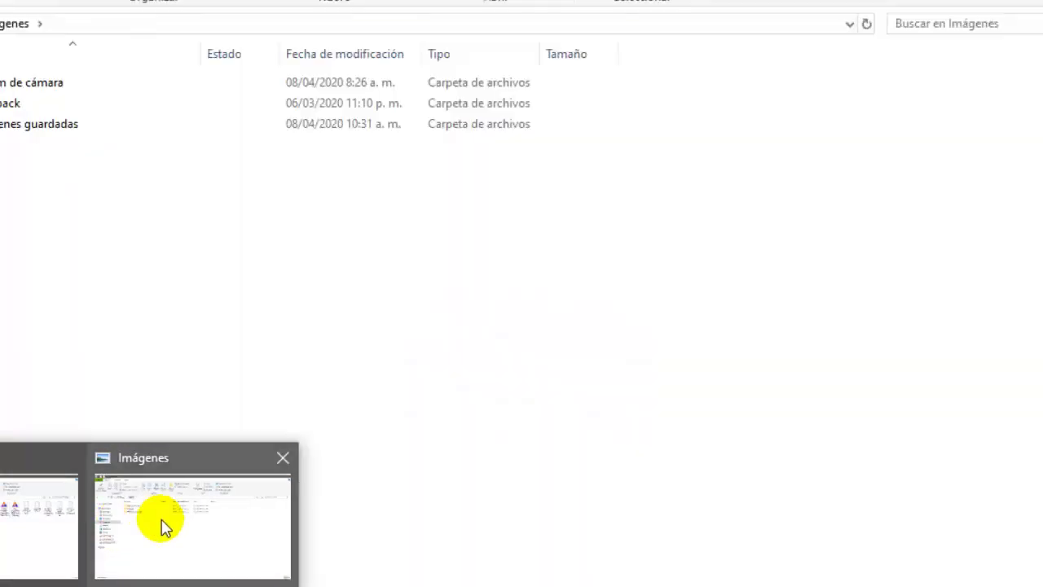
click(163, 521)
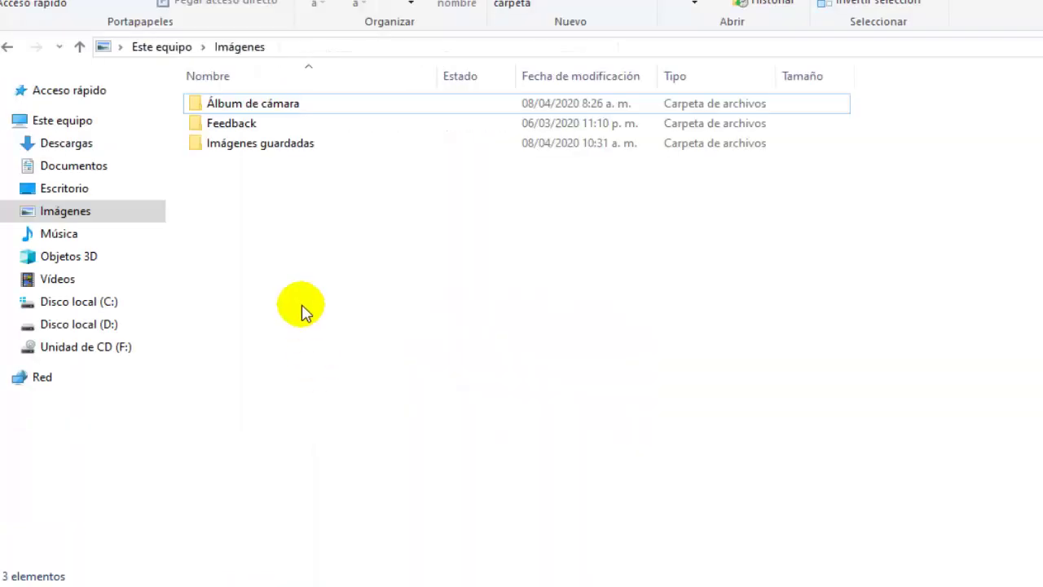
right_click(262, 193)
mouse_move(329, 426)
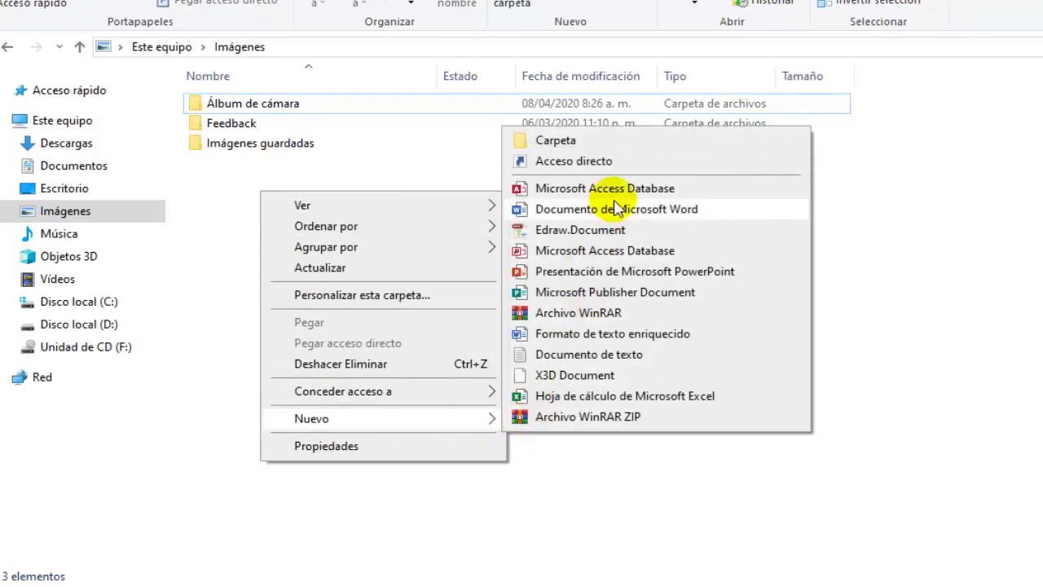
click(600, 273)
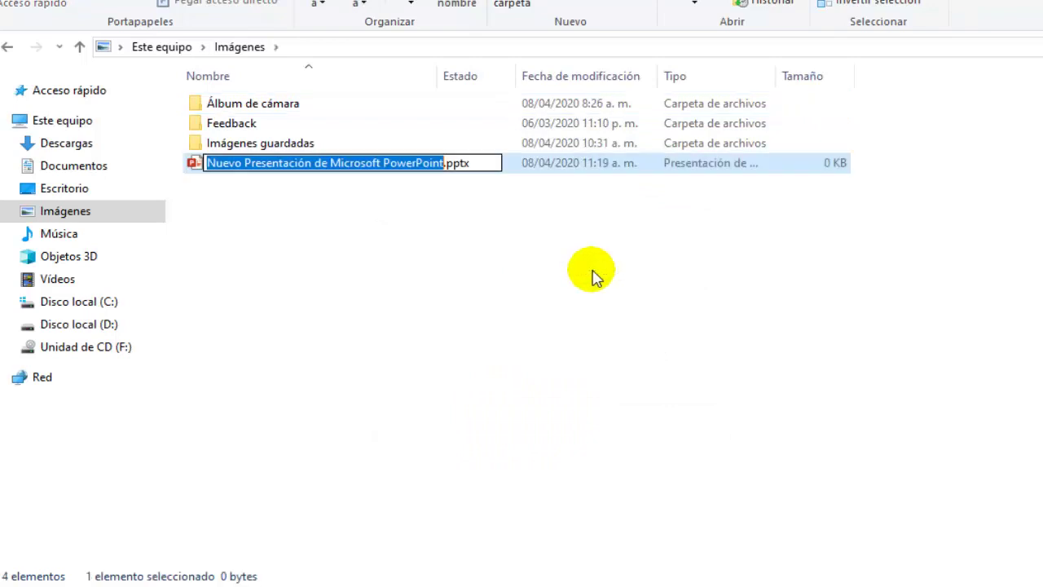
text(ABRIL 2020)
key(Return)
key(Return)
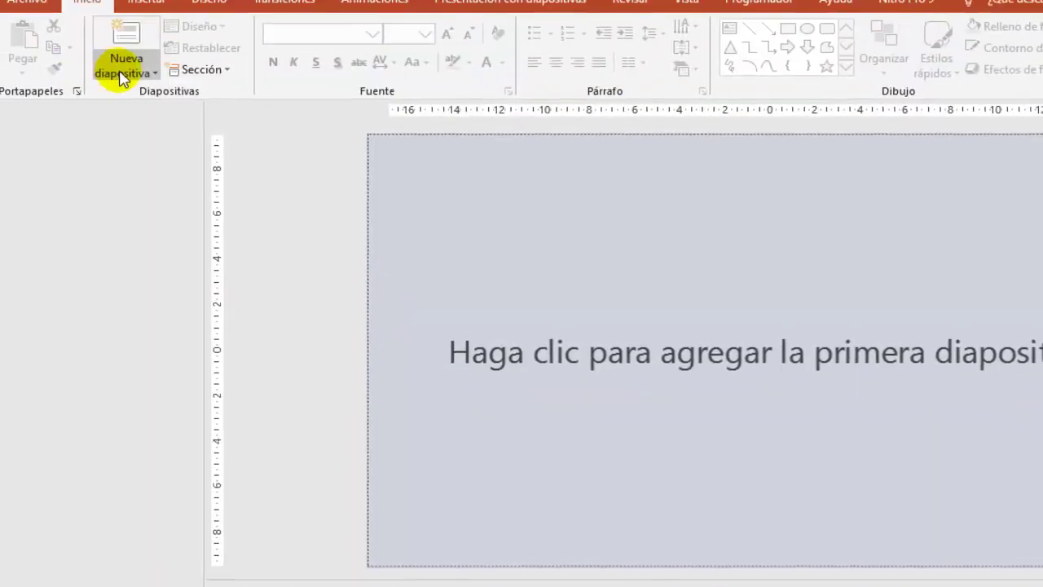
Step: Insert a first slide using the En blanco (blank) layout
click(147, 118)
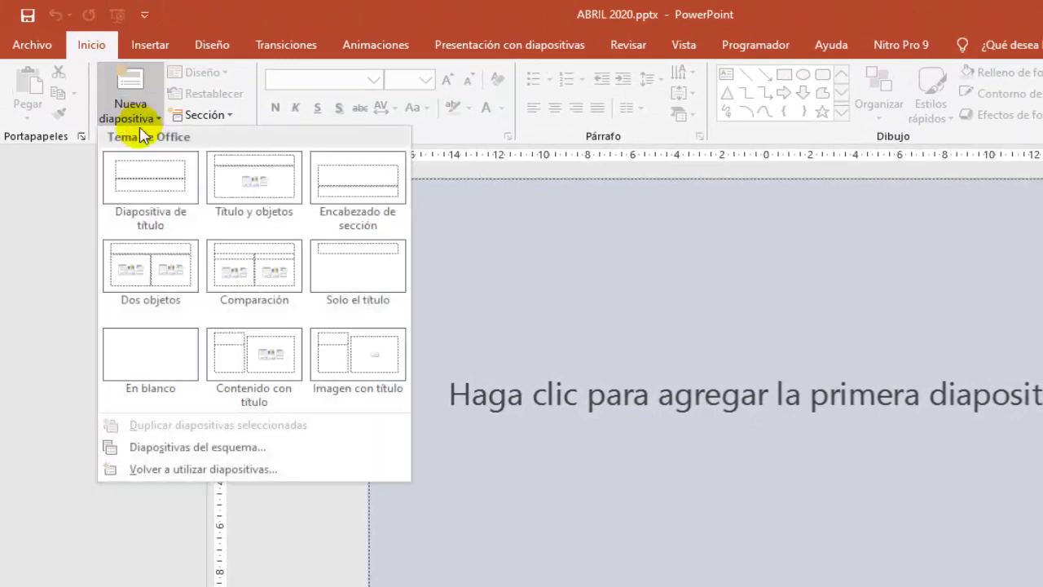
click(143, 350)
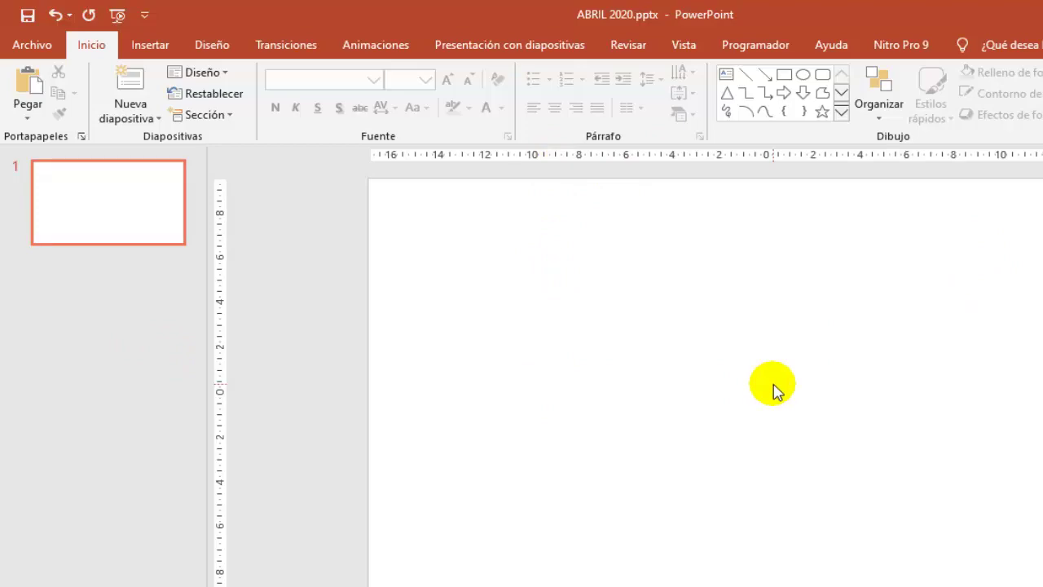
click(214, 46)
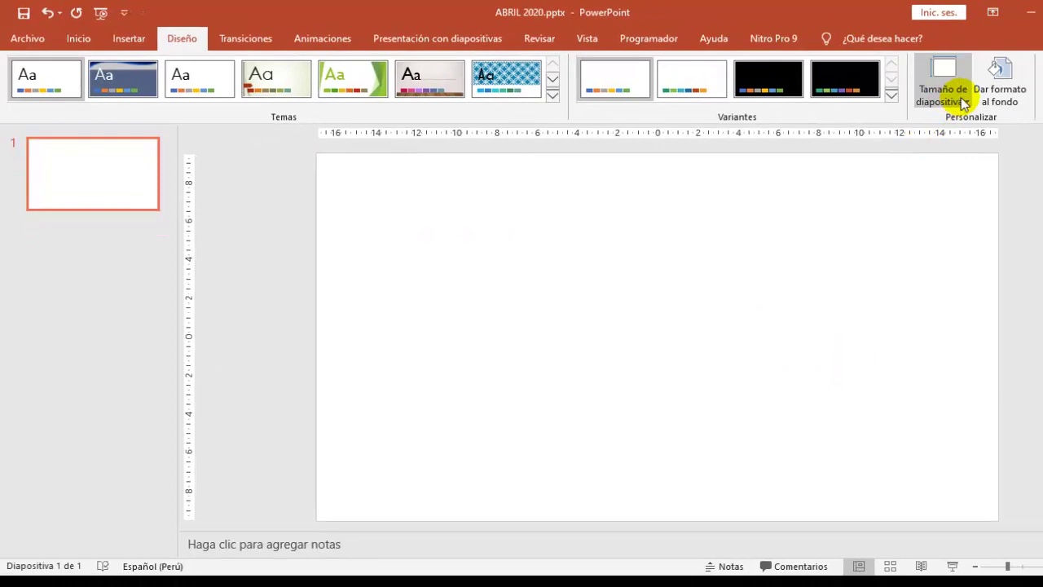
Step: Set a custom slide size of Ancho 25 cm by Alto 25 cm
click(963, 102)
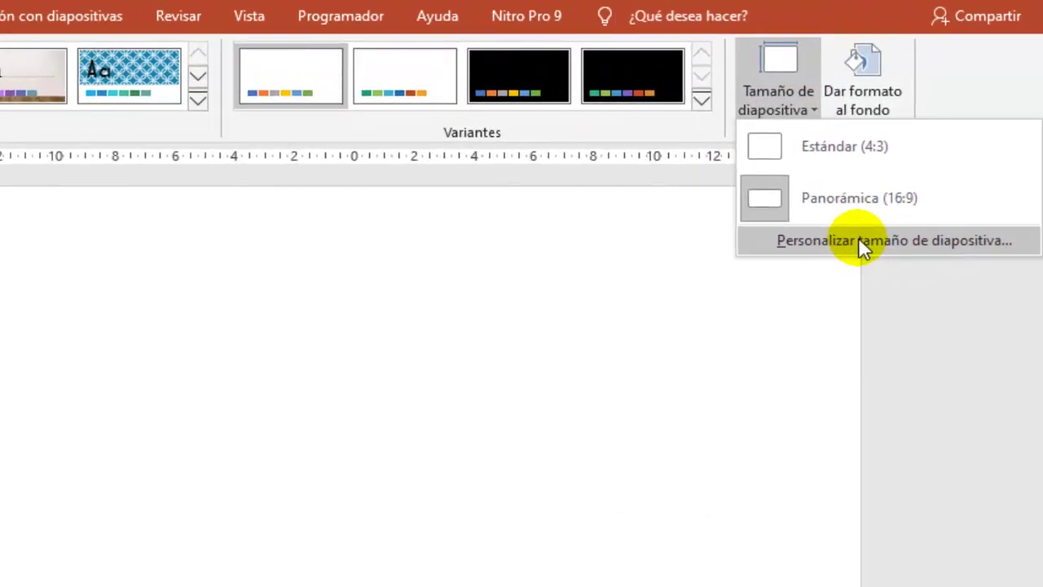
click(864, 237)
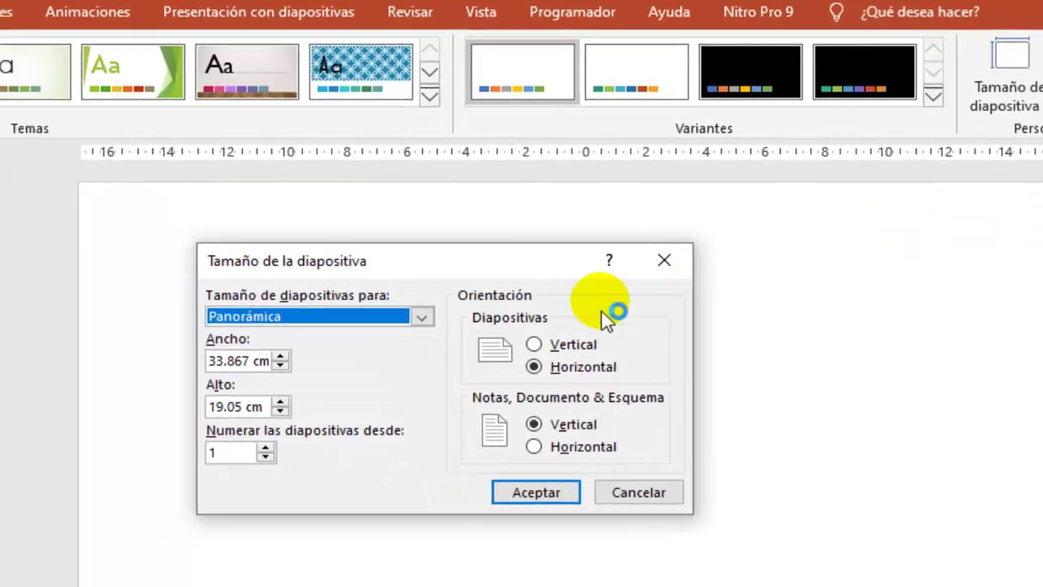
drag(390, 275, 664, 230)
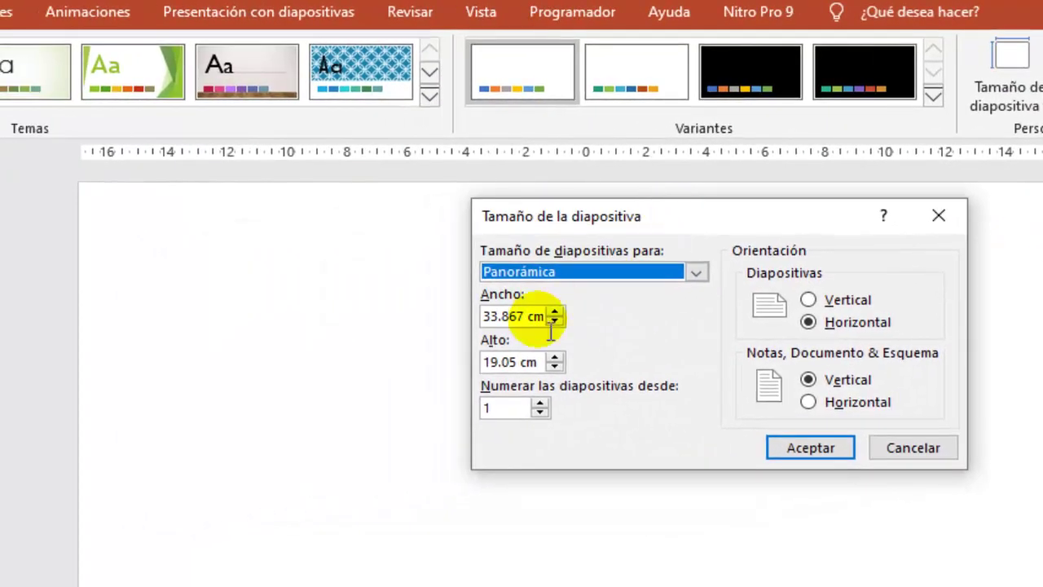
double_click(518, 318)
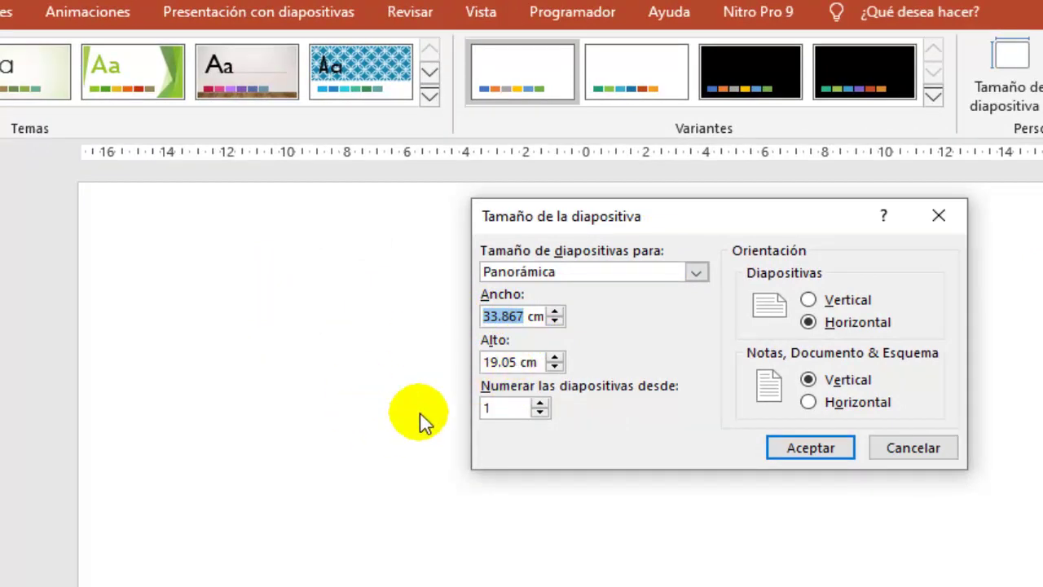
text(25)
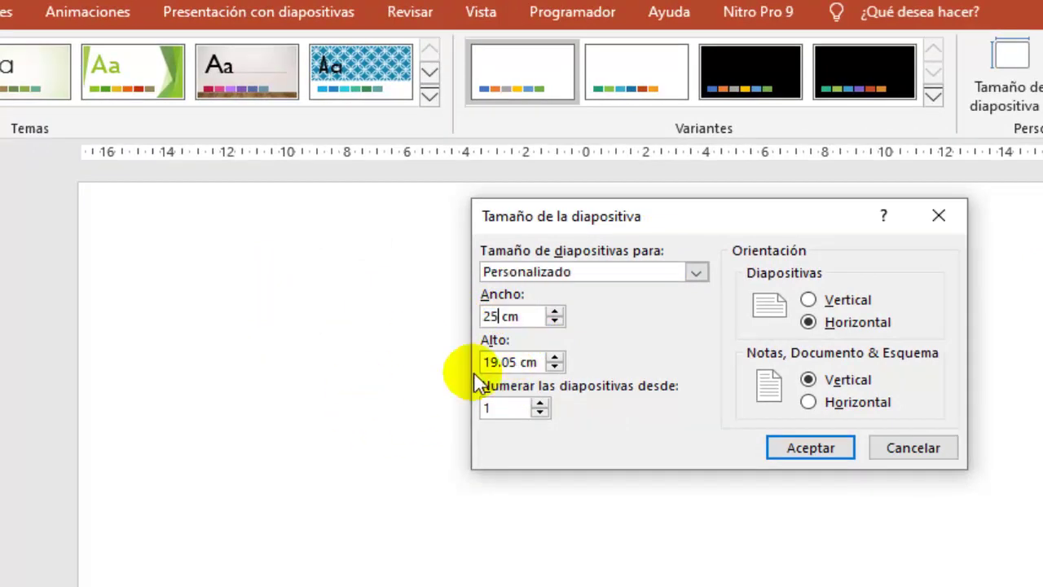
double_click(510, 362)
text(255)
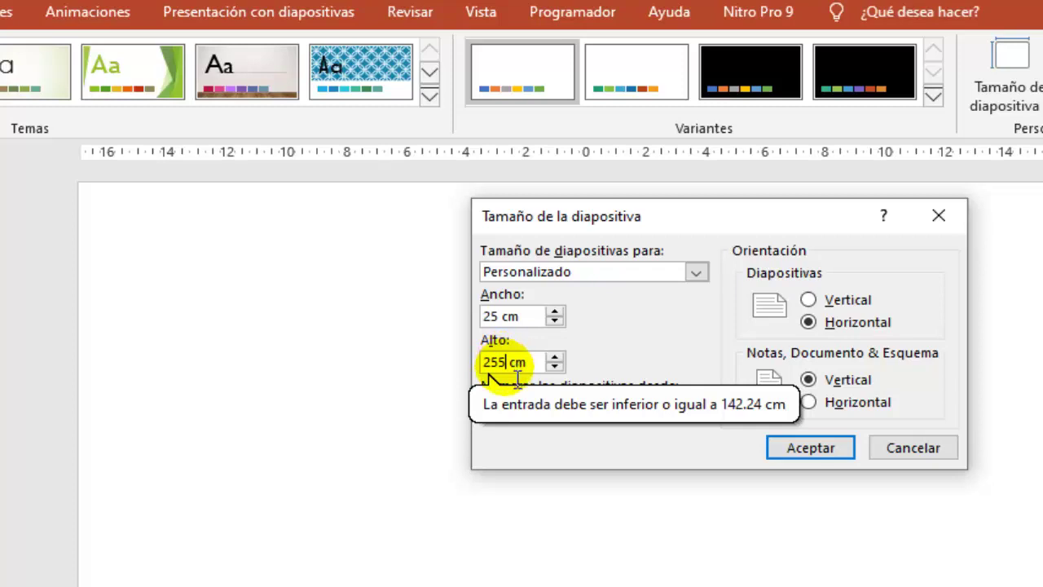
key(BackSpace)
click(785, 447)
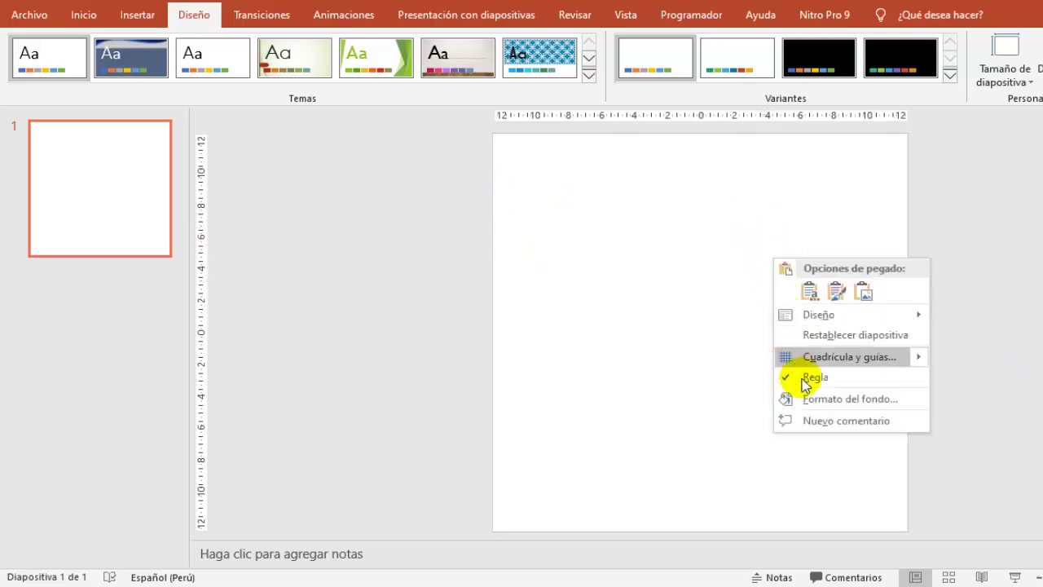
Step: Give the slide background a pattern fill with a yellow foreground and a grid pattern
click(807, 403)
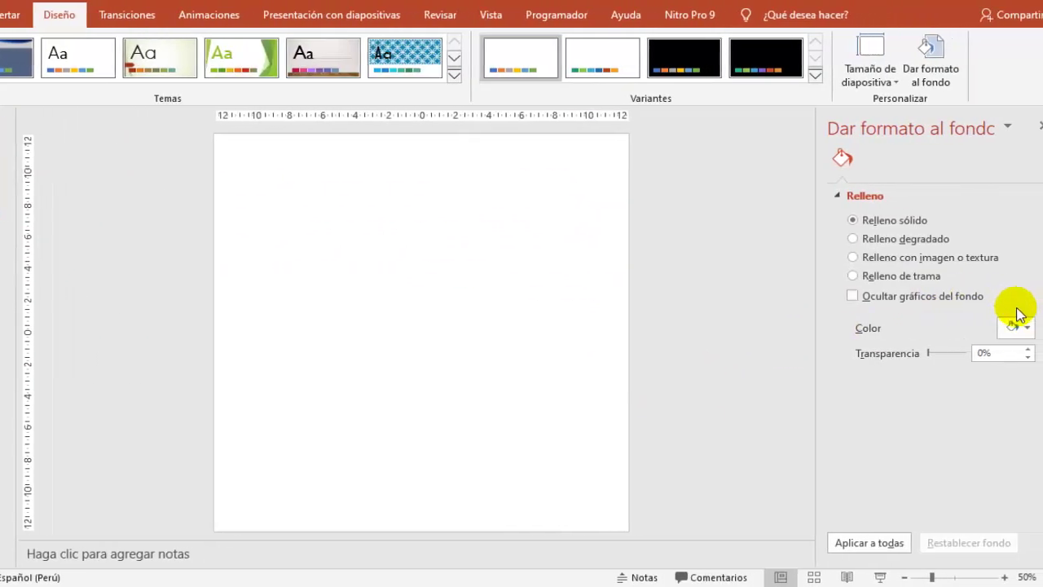
click(1013, 328)
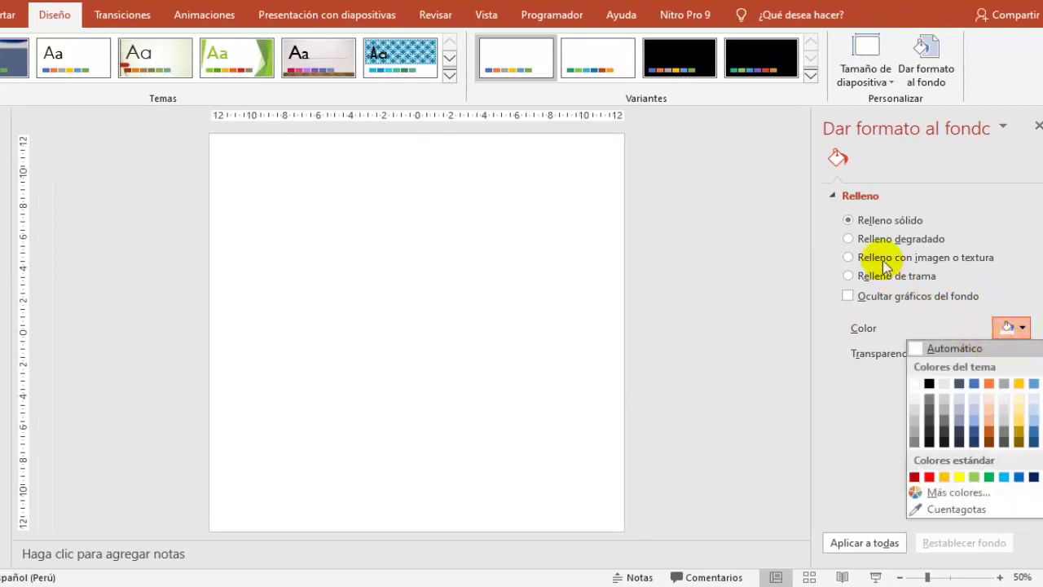
click(884, 275)
click(1014, 480)
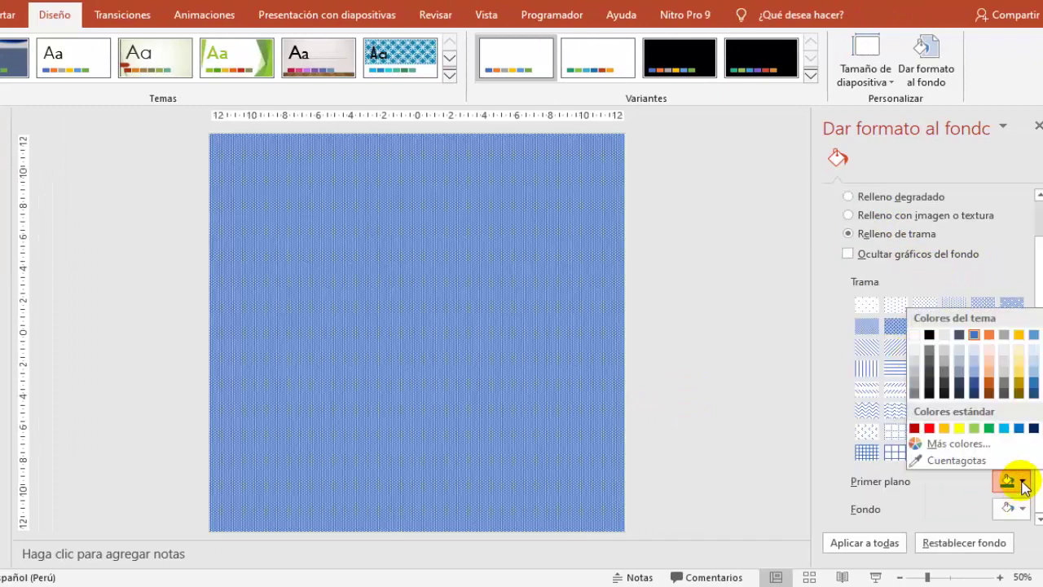
click(945, 428)
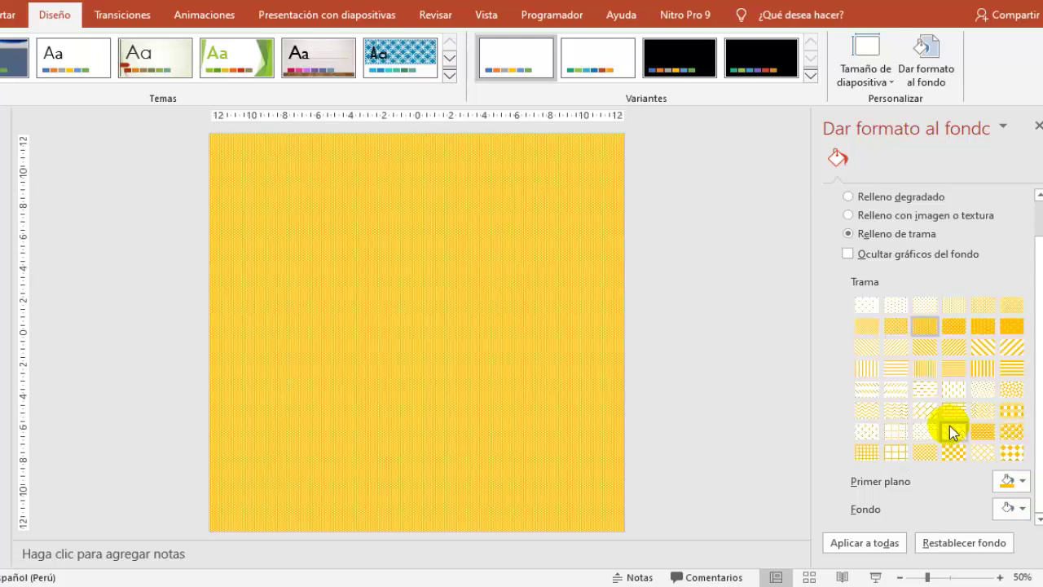
click(867, 452)
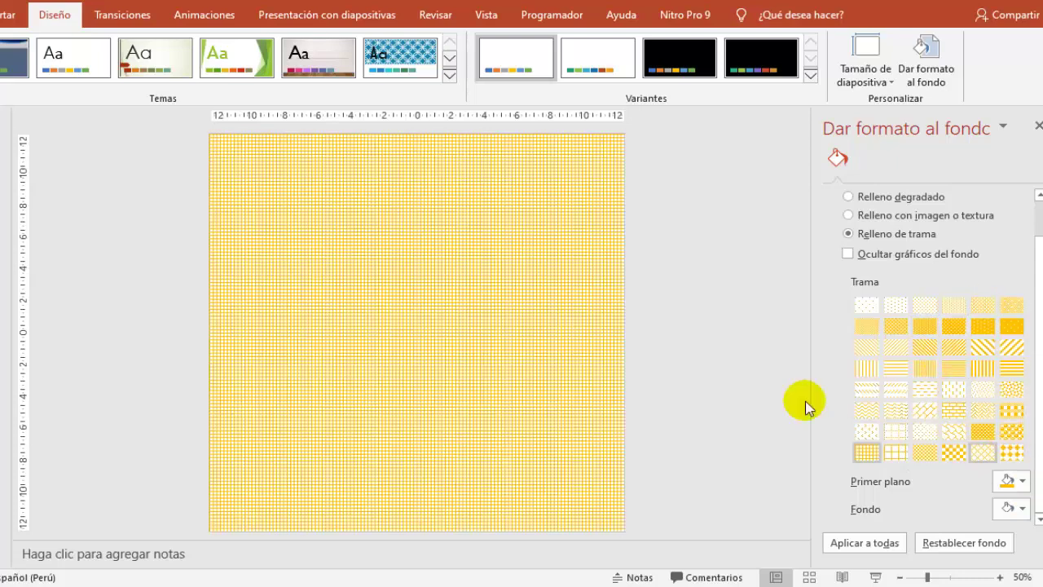
click(1039, 126)
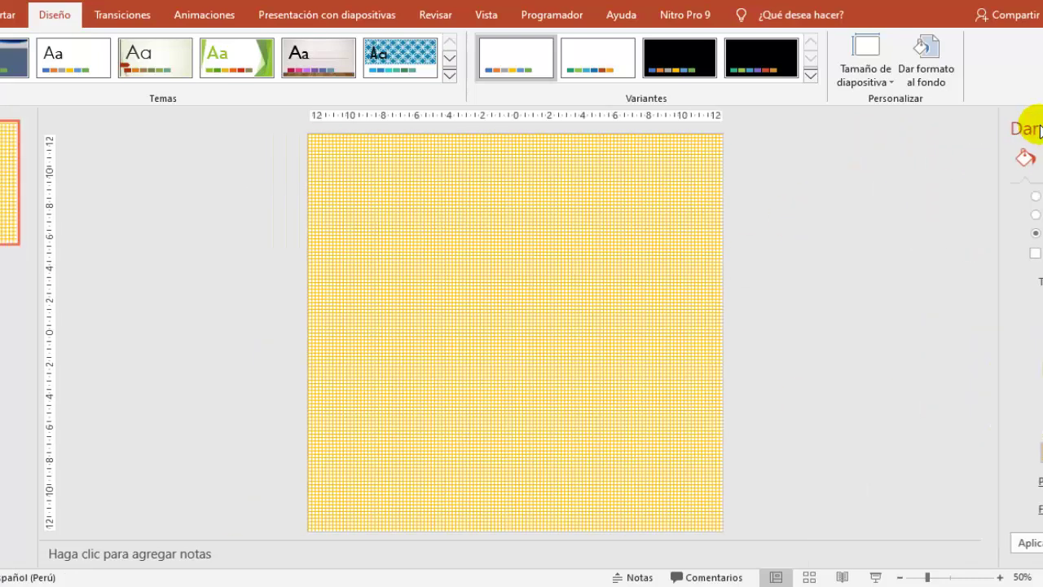
Step: Add a 'QUÉDATE EN CASA' WordArt title in 08 Underground font, and copy the house drawing
click(773, 83)
click(775, 117)
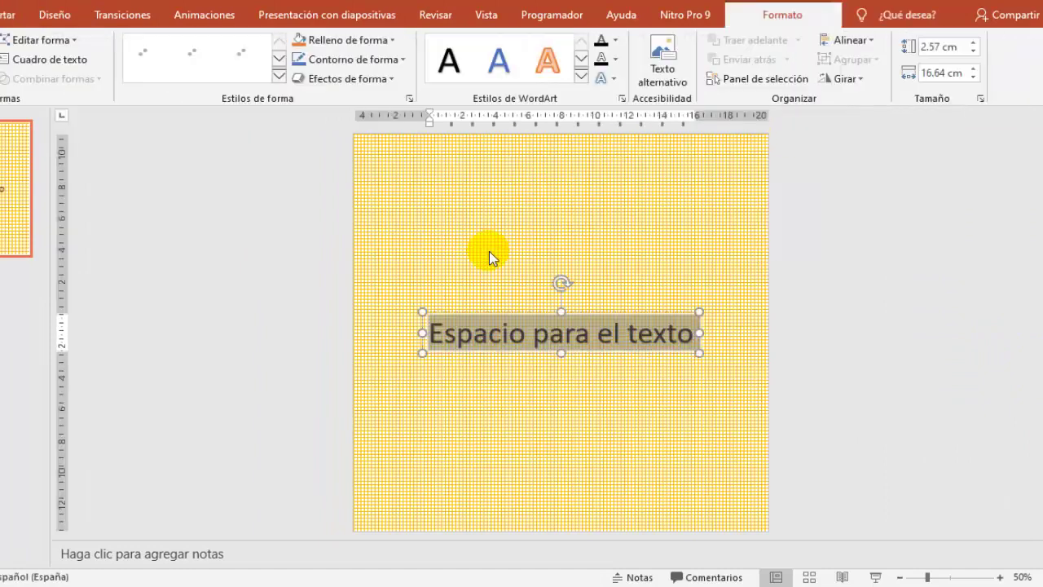
text(QUÉDATE EN CASA)
click(151, 46)
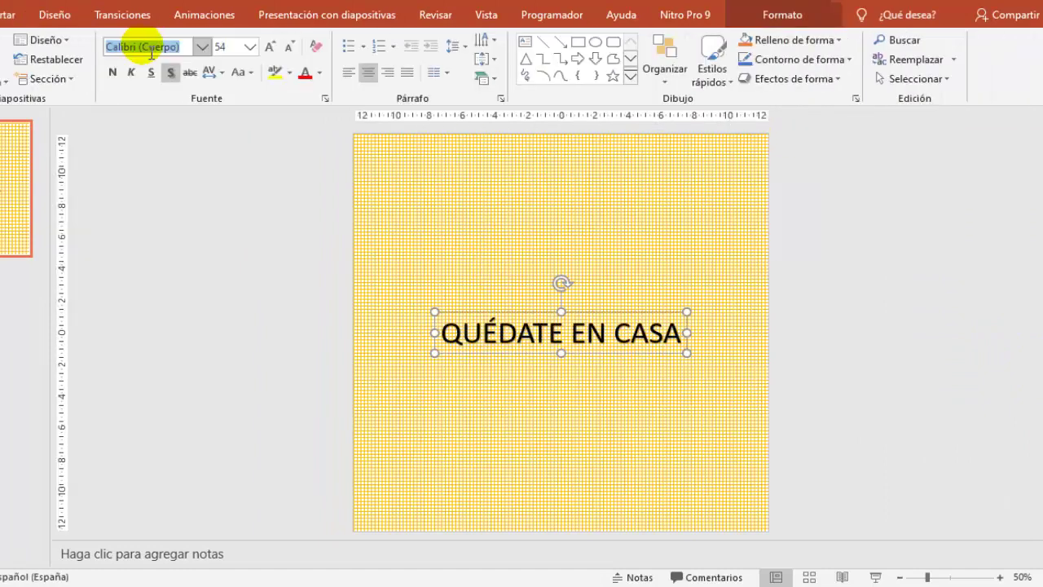
click(567, 272)
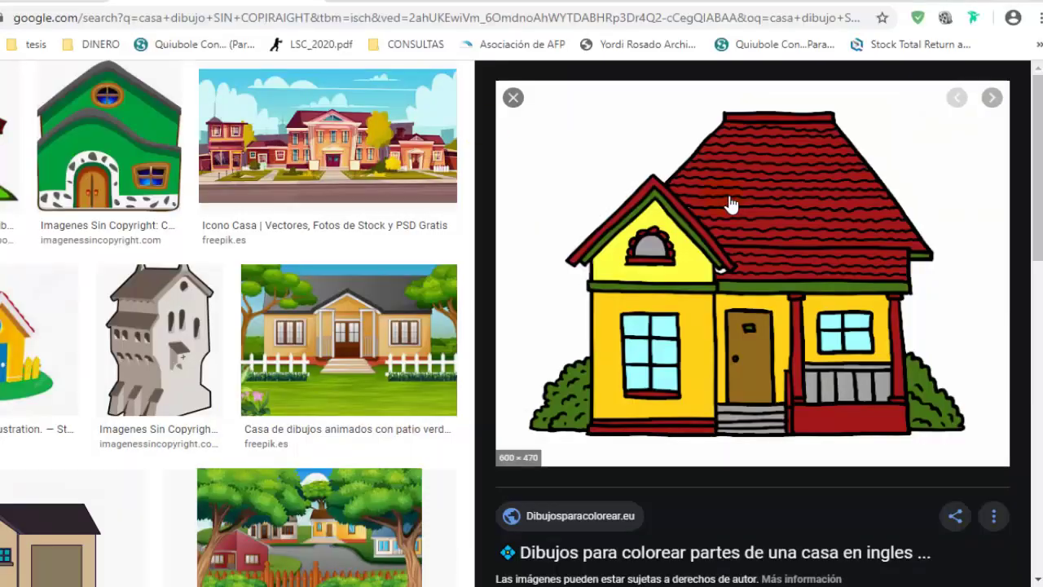
right_click(731, 203)
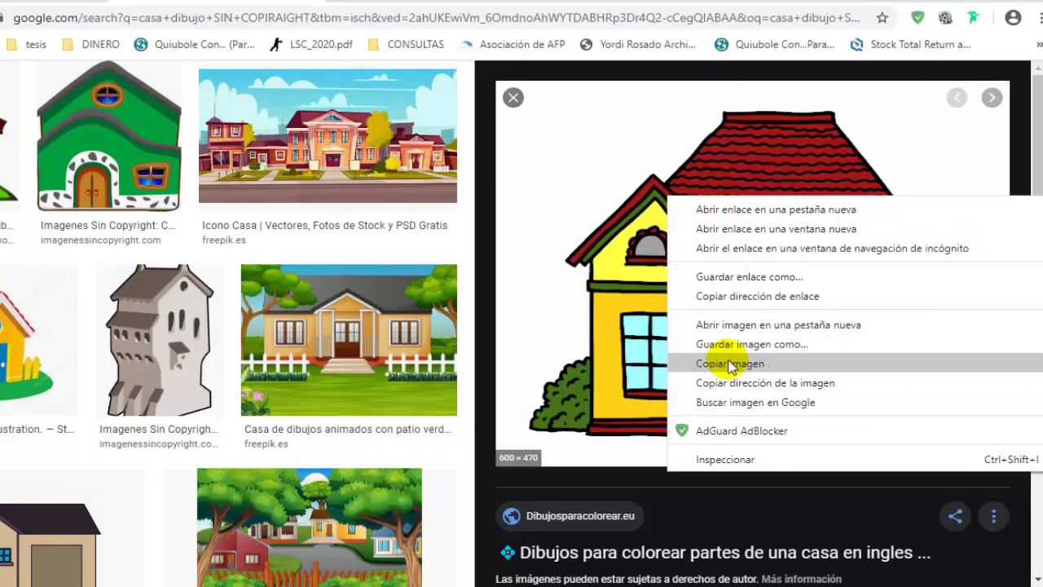
click(727, 362)
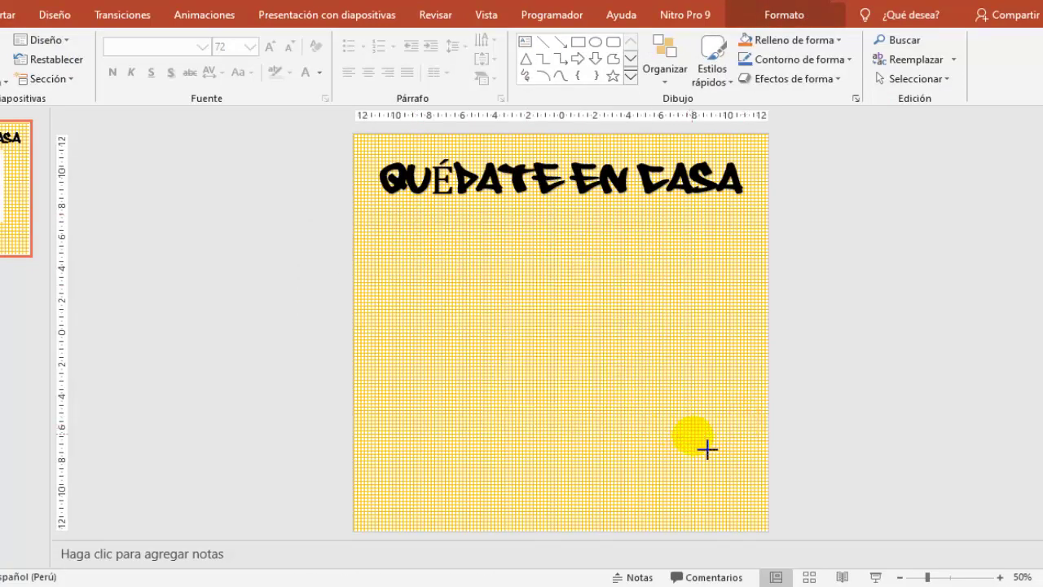
Step: Paste the house drawing beneath the title and show its picture Formato options
click(630, 496)
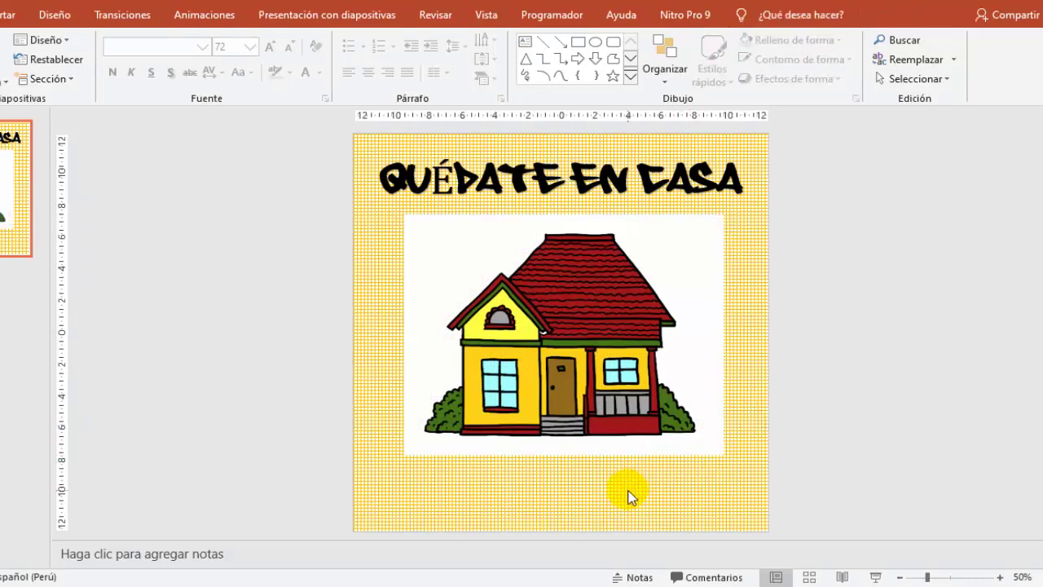
click(658, 319)
double_click(615, 280)
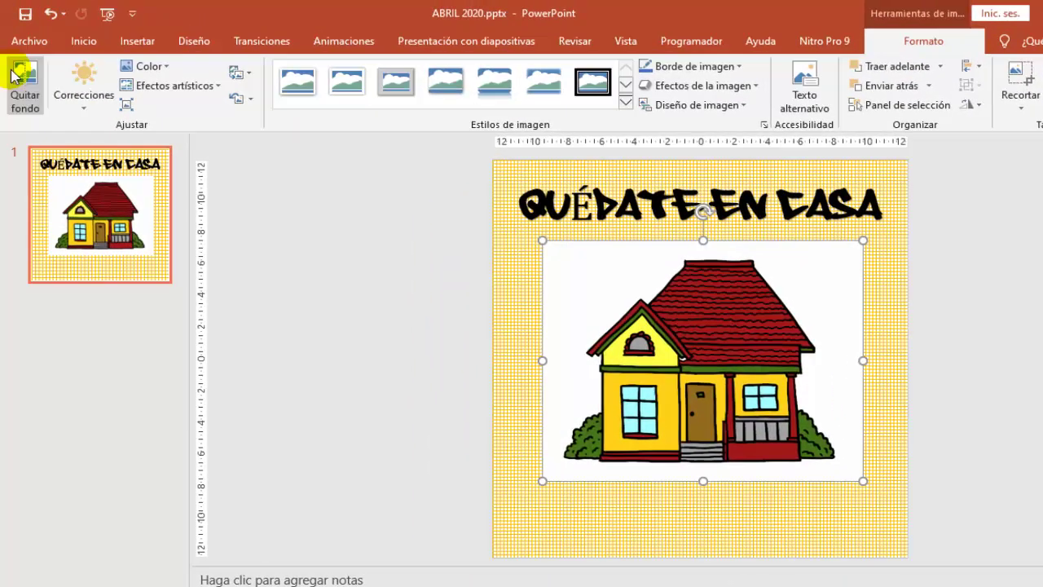
Step: Remove the house's background, marking the bushes, porch and steps to keep, and accept the changes
click(15, 76)
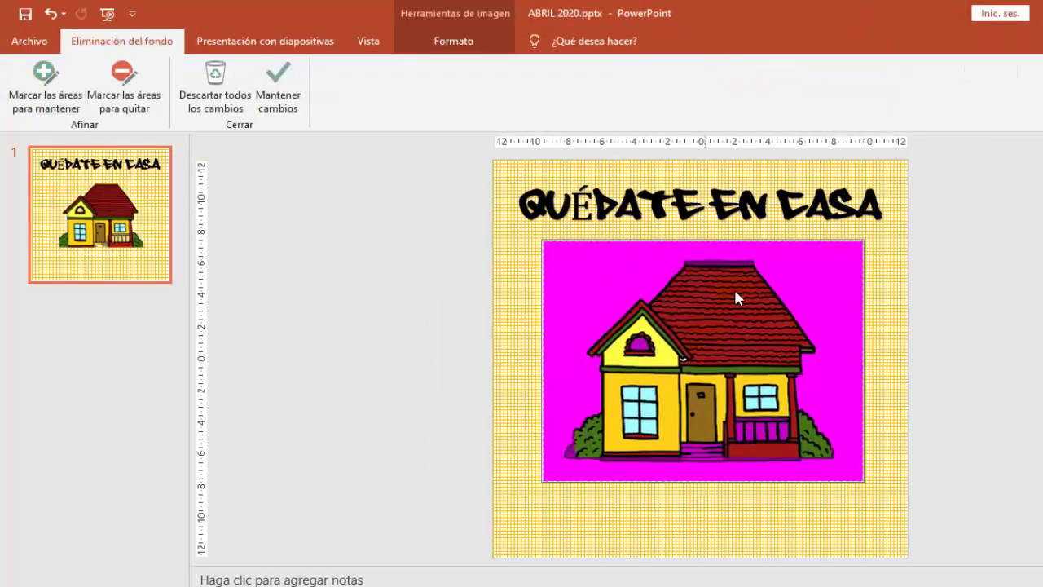
click(45, 83)
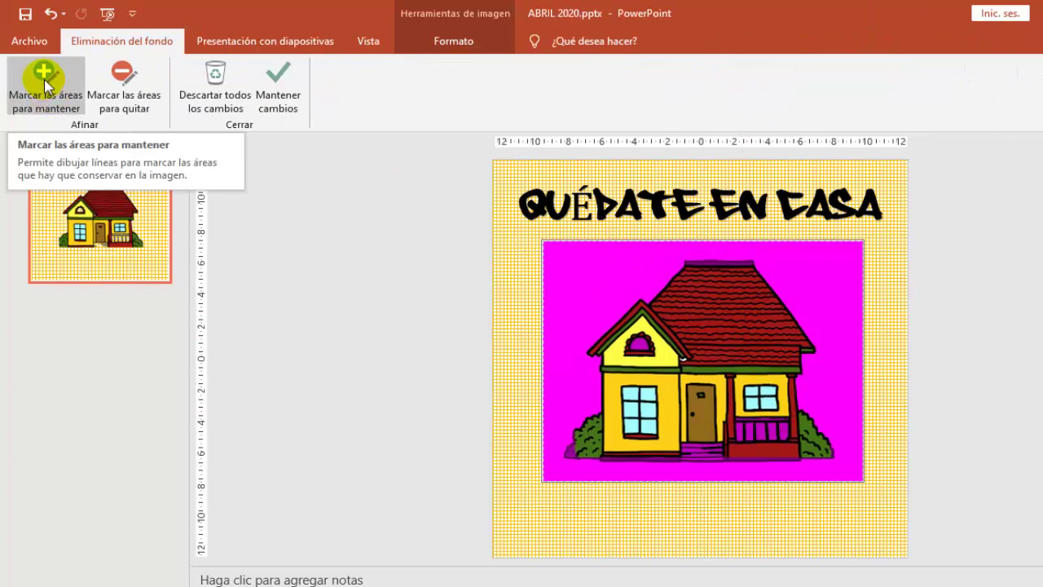
click(117, 92)
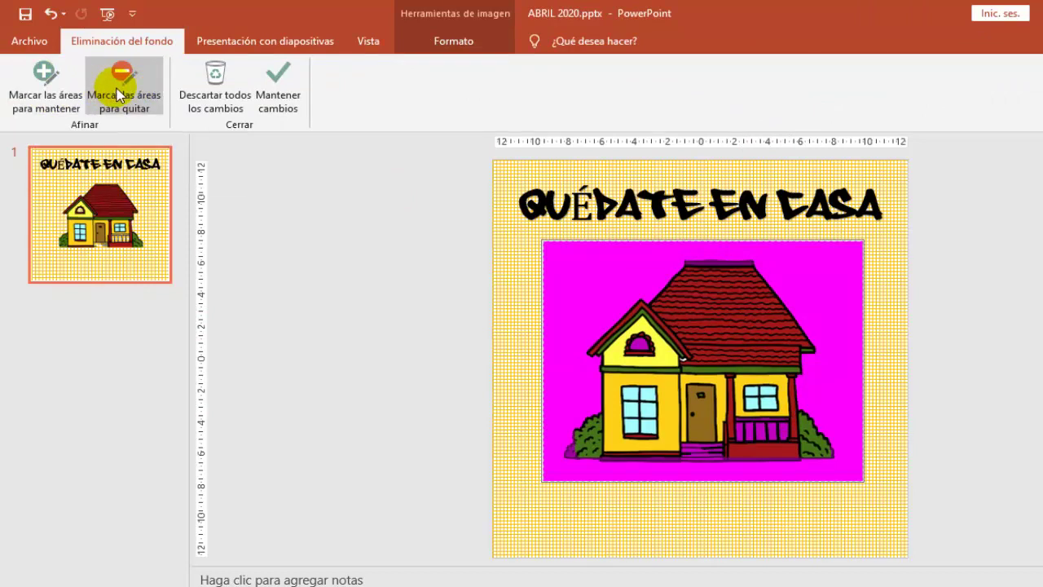
click(42, 82)
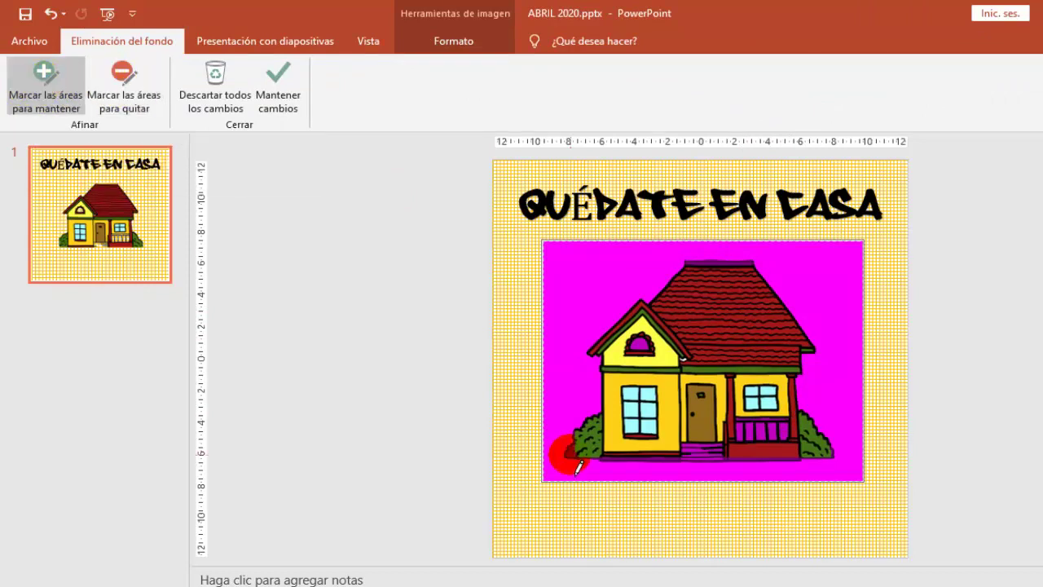
mouse_move(577, 467)
mouse_down()
mouse_move(584, 489)
mouse_move(706, 458)
mouse_up()
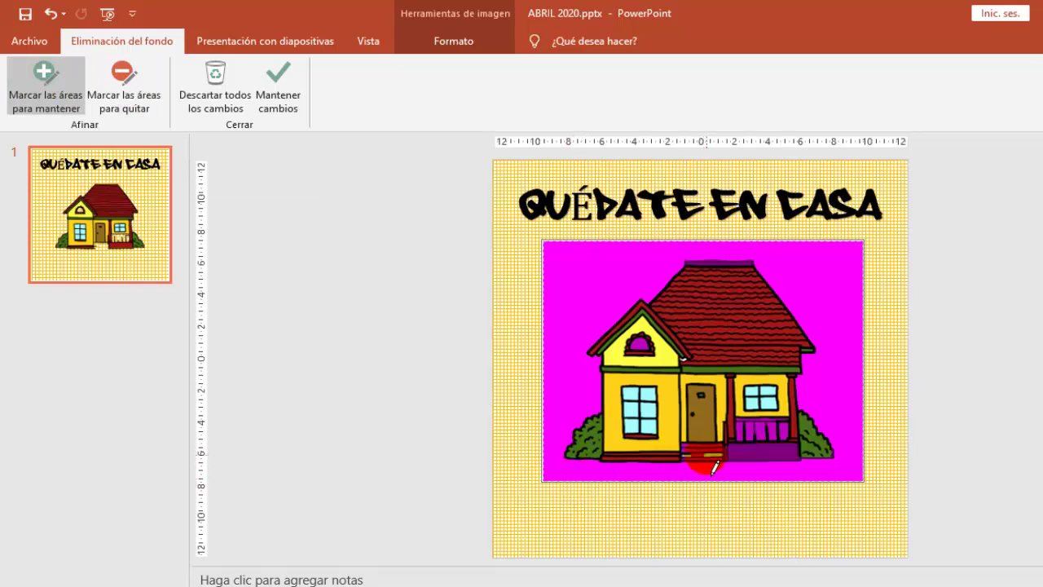
drag(714, 461, 708, 461)
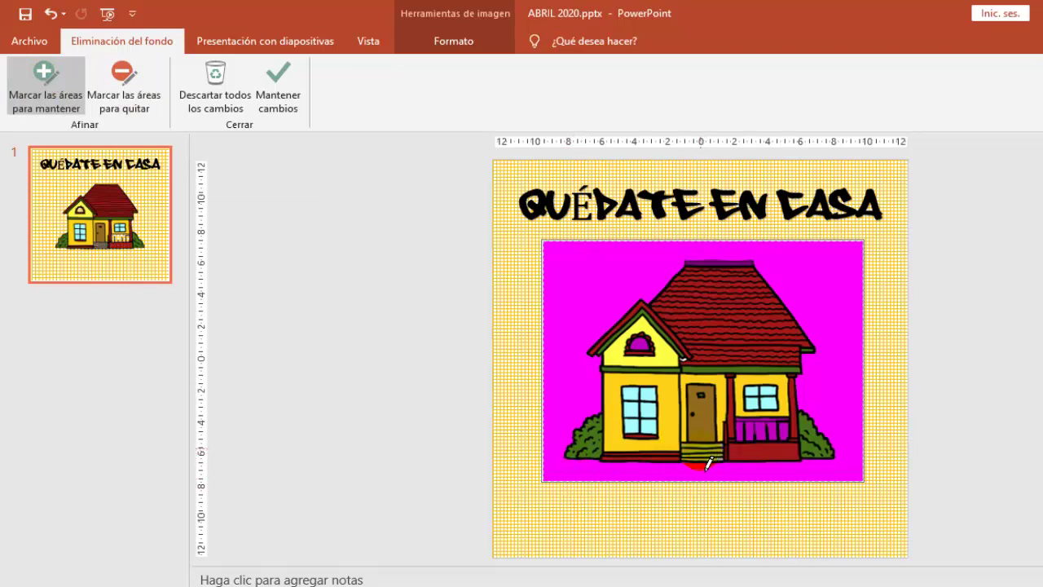
click(715, 273)
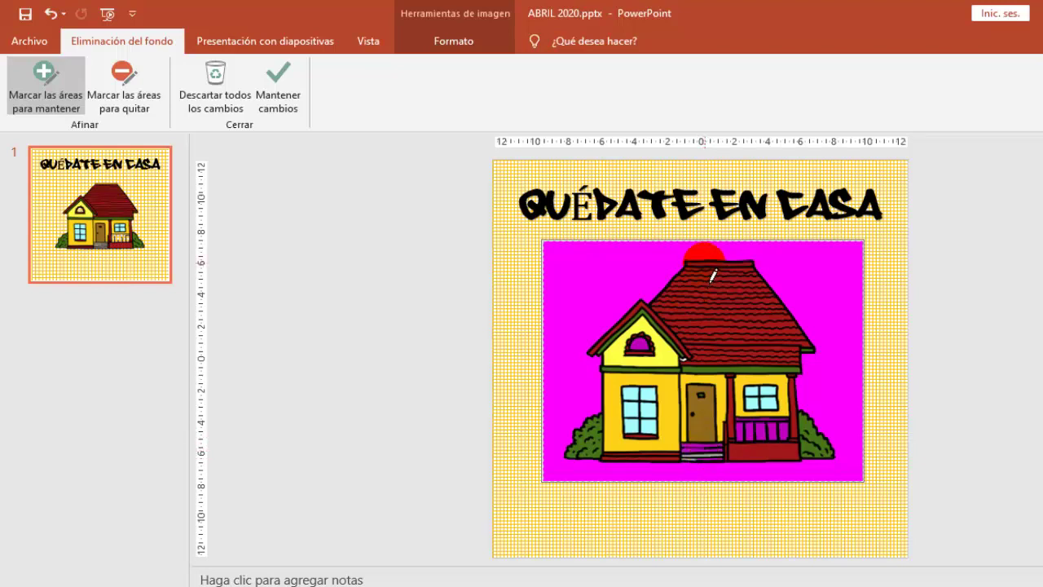
drag(709, 469, 706, 471)
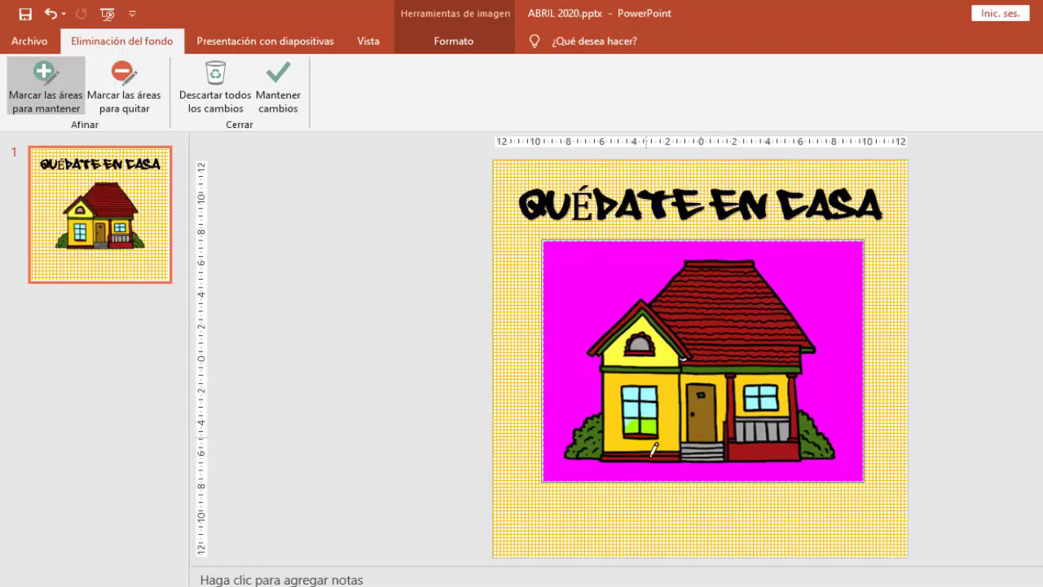
click(292, 90)
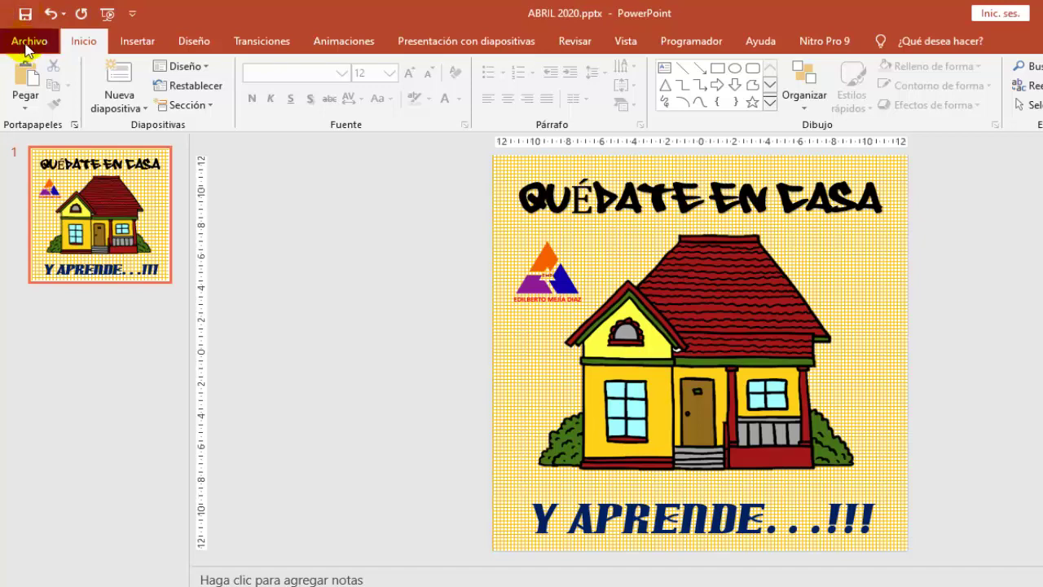
Step: Open the Archivo (File) view
click(27, 48)
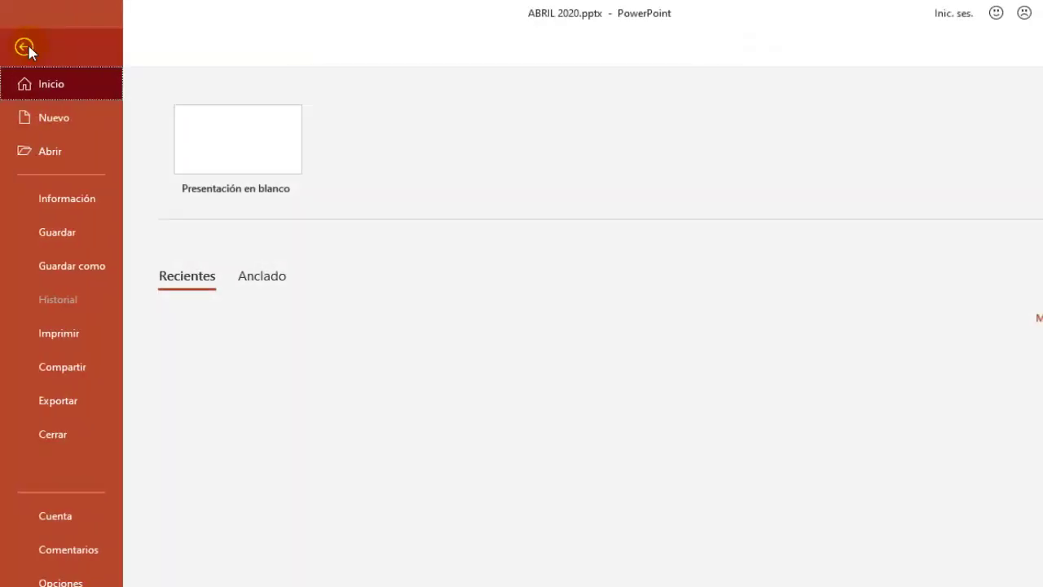
Step: Save only the current slide as JPEG 'ABRIL 2020.jpg' in the Imágenes folder
click(58, 269)
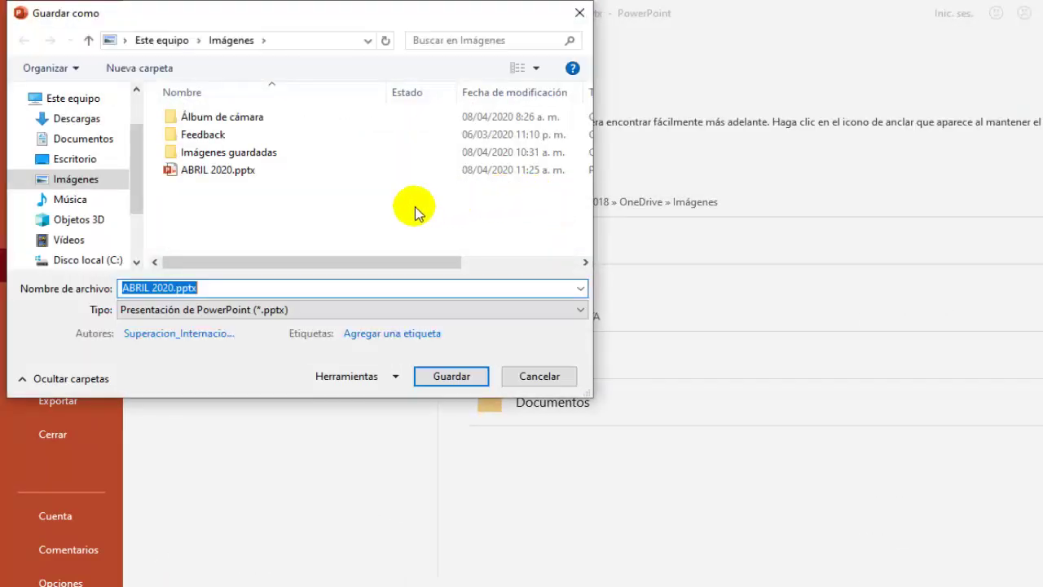
click(415, 310)
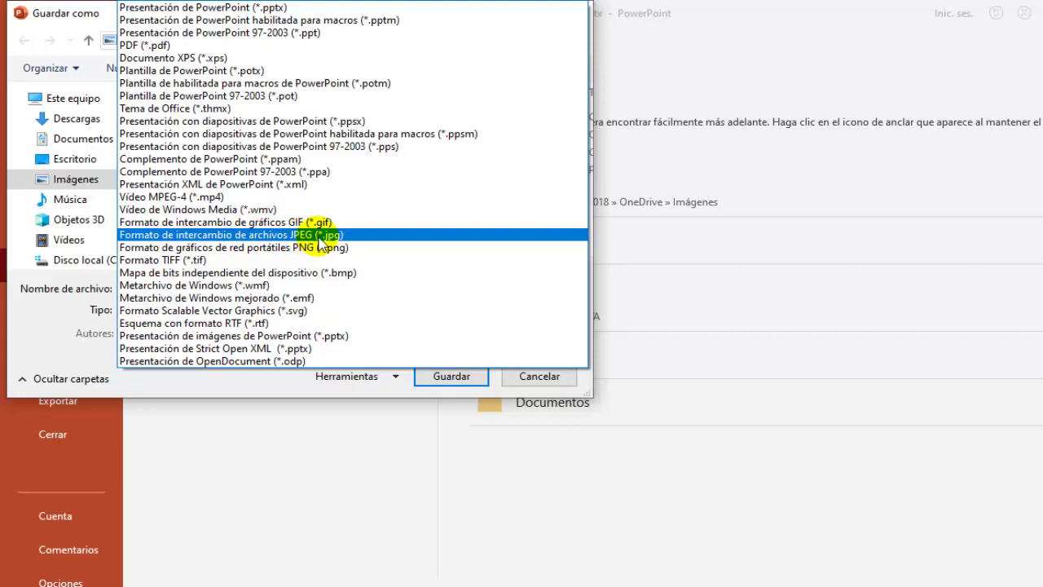
click(319, 236)
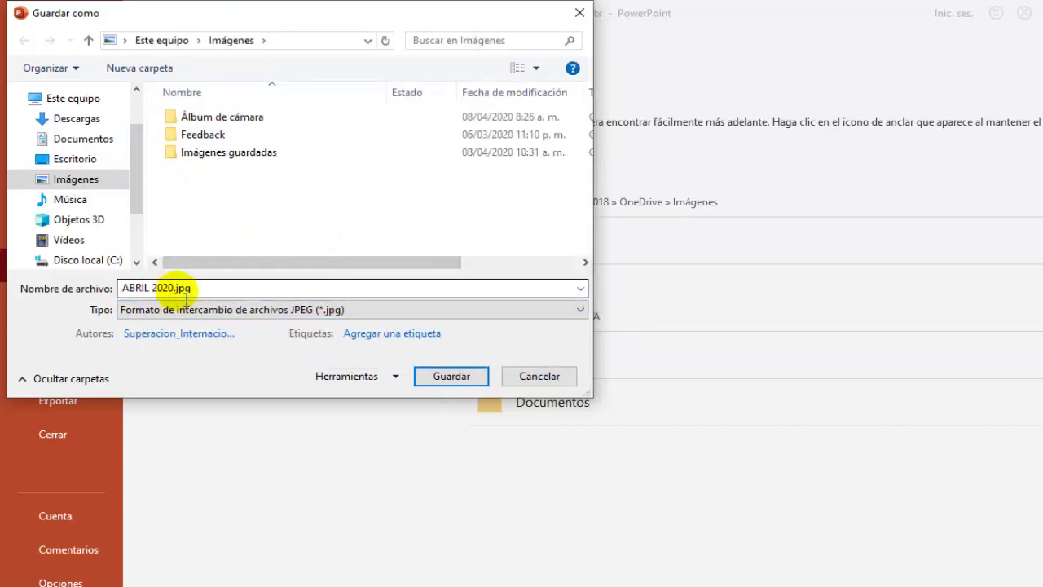
click(447, 377)
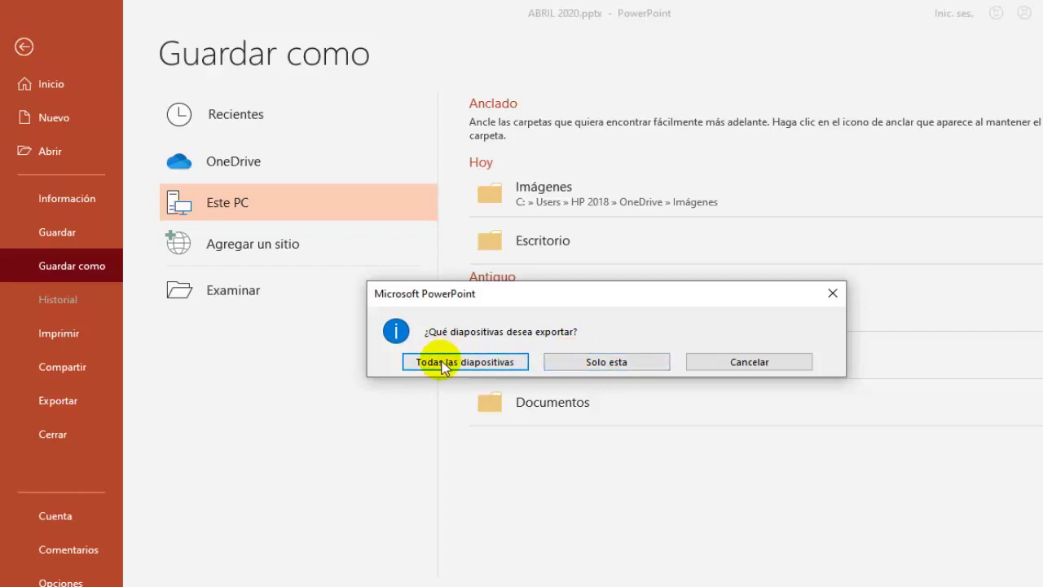
click(606, 361)
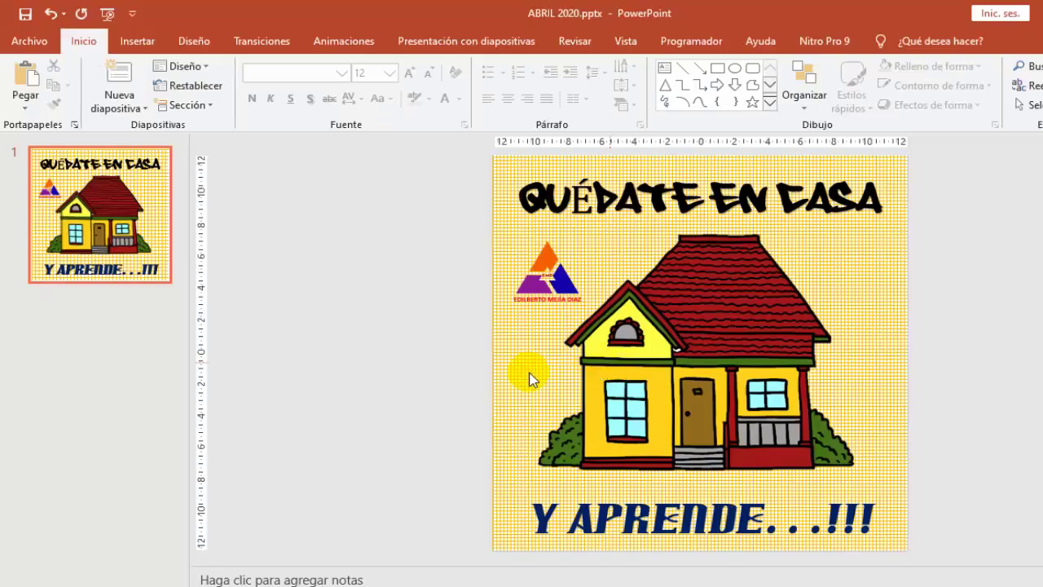
Step: Open ABRIL 2020.jpg from the Imágenes folder in the image viewer
mouse_move(298, 586)
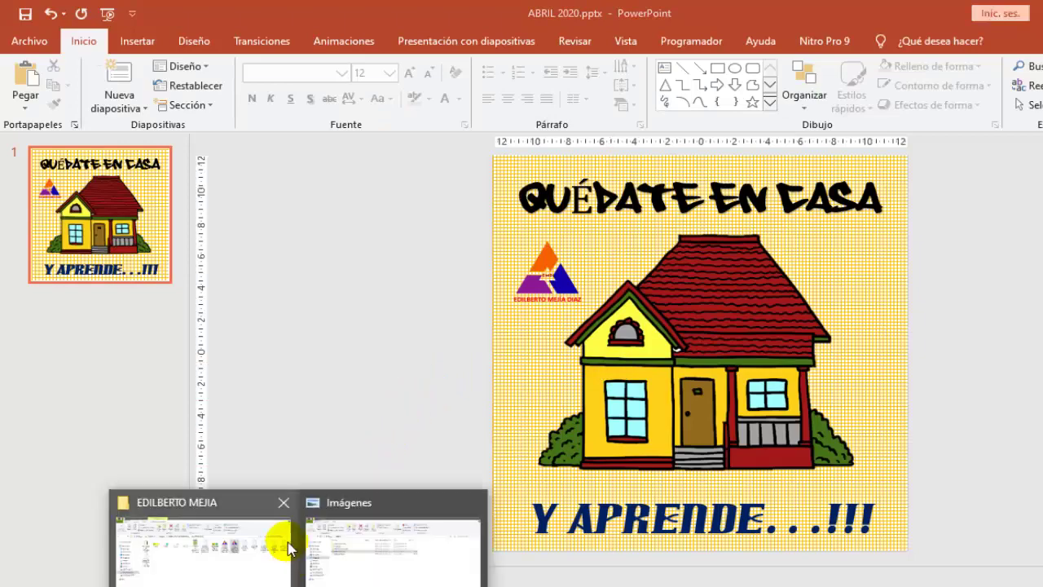
click(361, 535)
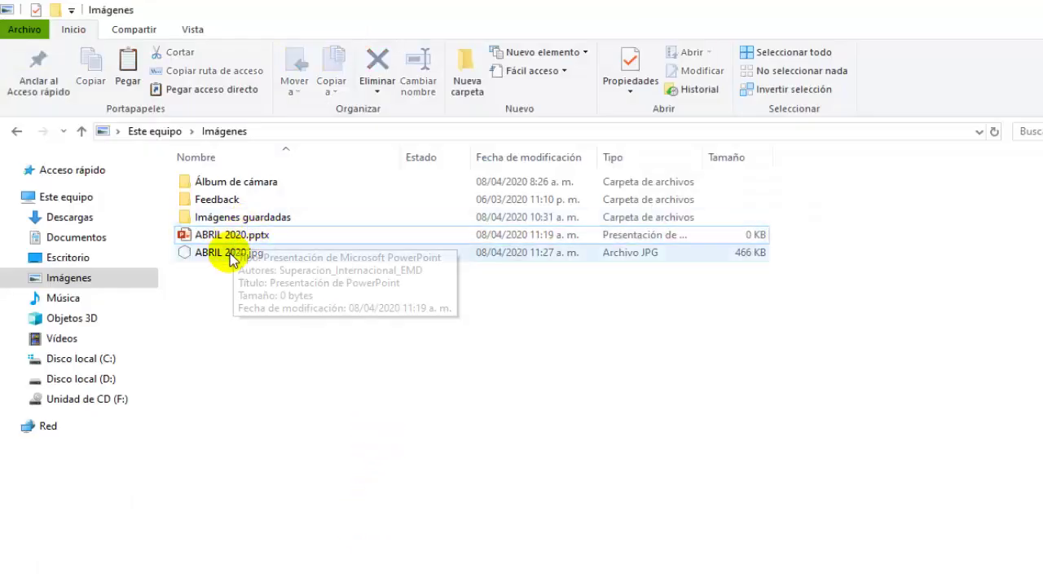
click(263, 255)
click(380, 400)
key(Return)
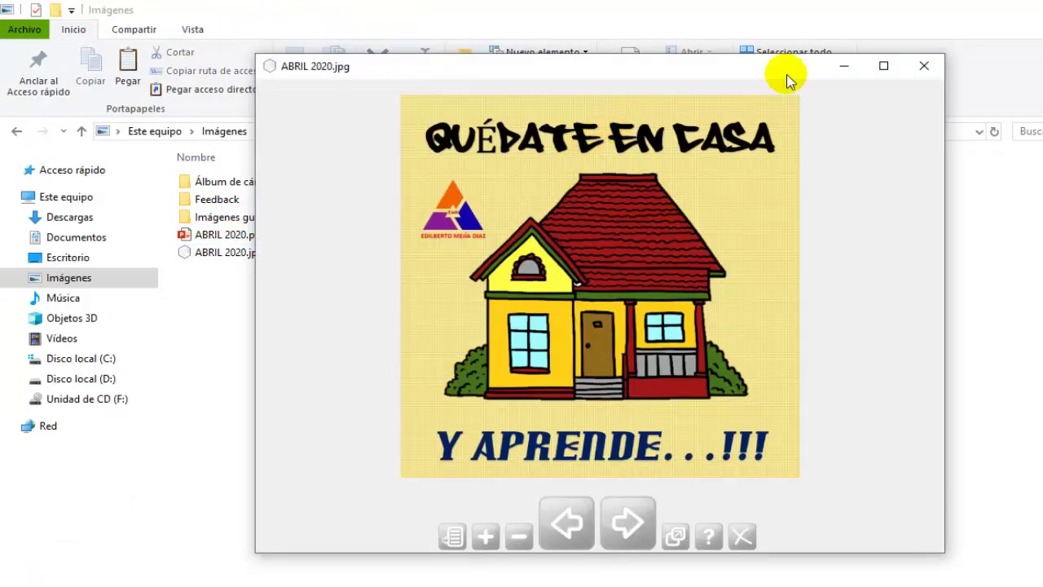
Step: Maximize the viewer and zoom and pan around the poster to inspect it
click(884, 65)
scroll(603, 233, up, 3)
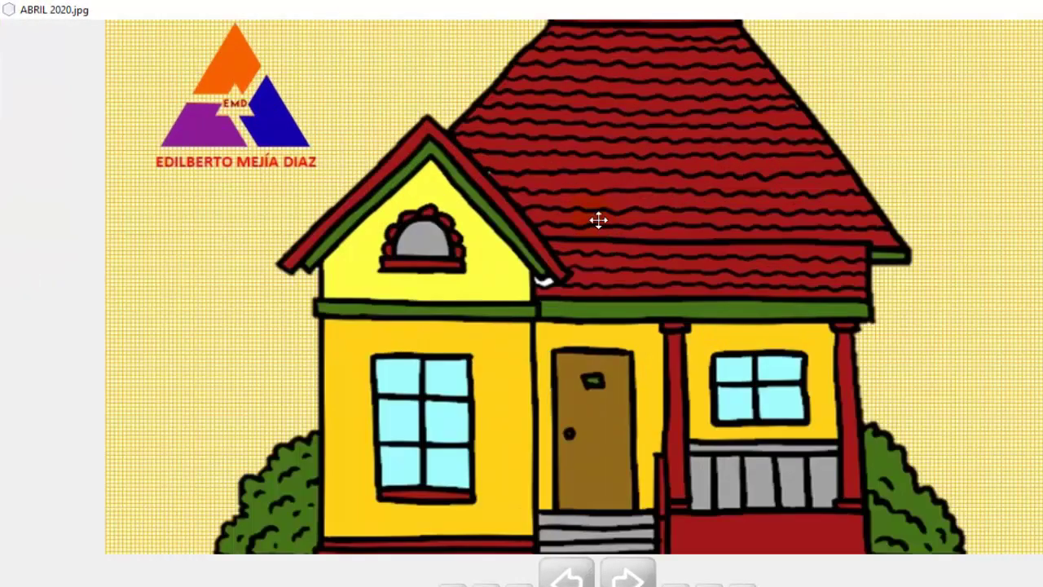
drag(598, 219, 658, 279)
scroll(658, 280, down, 2)
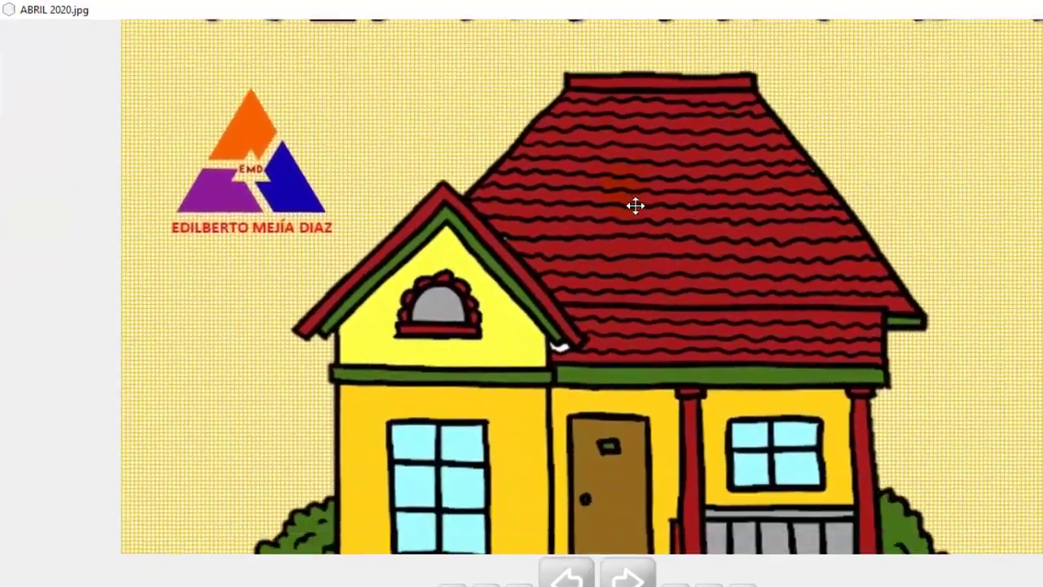
scroll(633, 205, down, 2)
scroll(625, 193, down, 2)
scroll(638, 203, down, 2)
scroll(664, 222, down, 3)
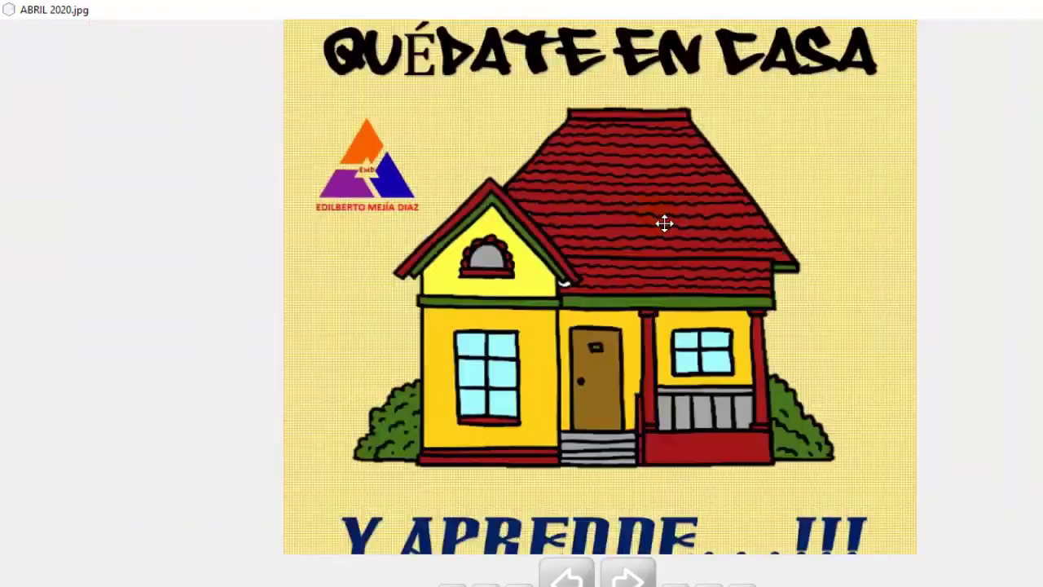
scroll(663, 237, up, 1)
scroll(658, 257, down, 1)
scroll(657, 273, up, 2)
scroll(657, 277, down, 2)
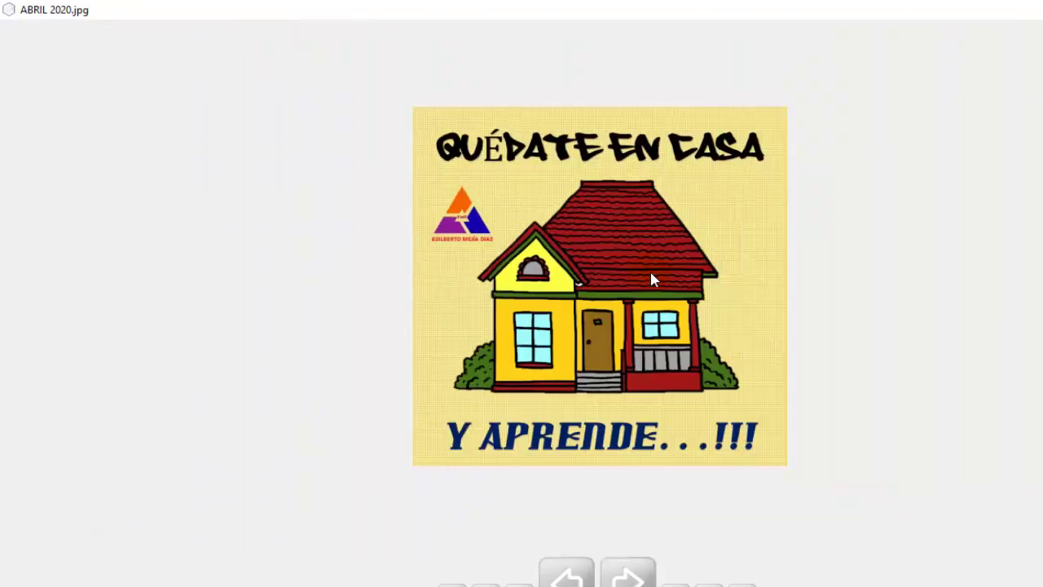
scroll(652, 276, up, 1)
scroll(652, 277, down, 1)
scroll(652, 279, up, 1)
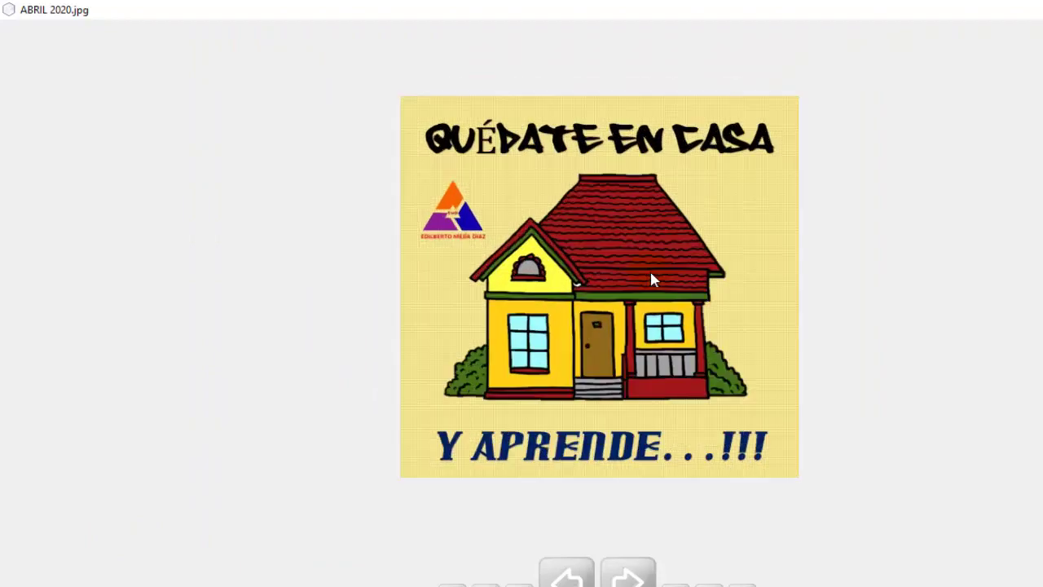
scroll(650, 280, up, 1)
scroll(649, 281, down, 1)
scroll(649, 290, up, 1)
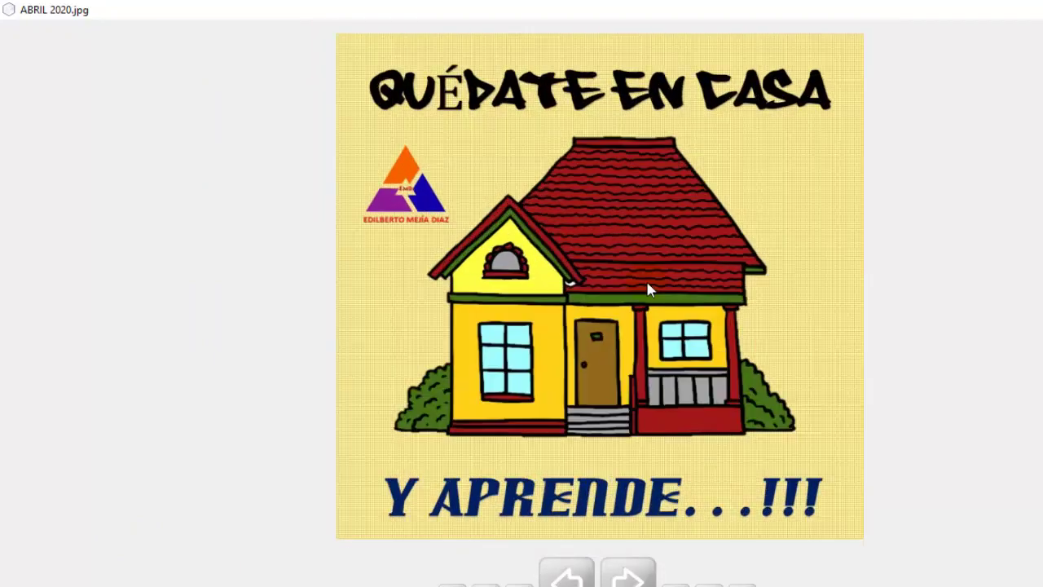